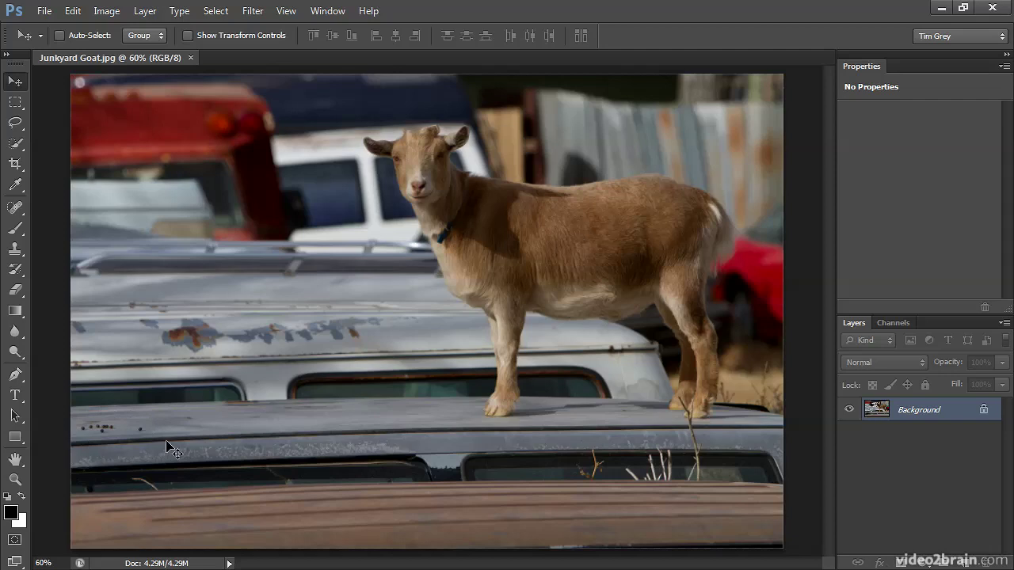
# - Add a new empty layer above the Background and name it Cleanup
pyautogui.click(962, 564)
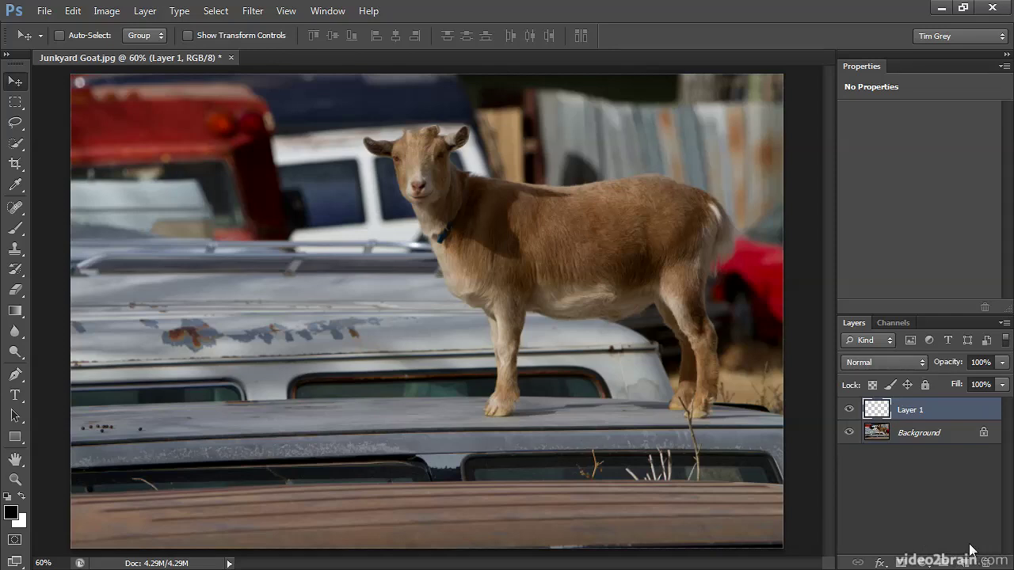
pyautogui.doubleClick(913, 411)
pyautogui.write('Cleanup')
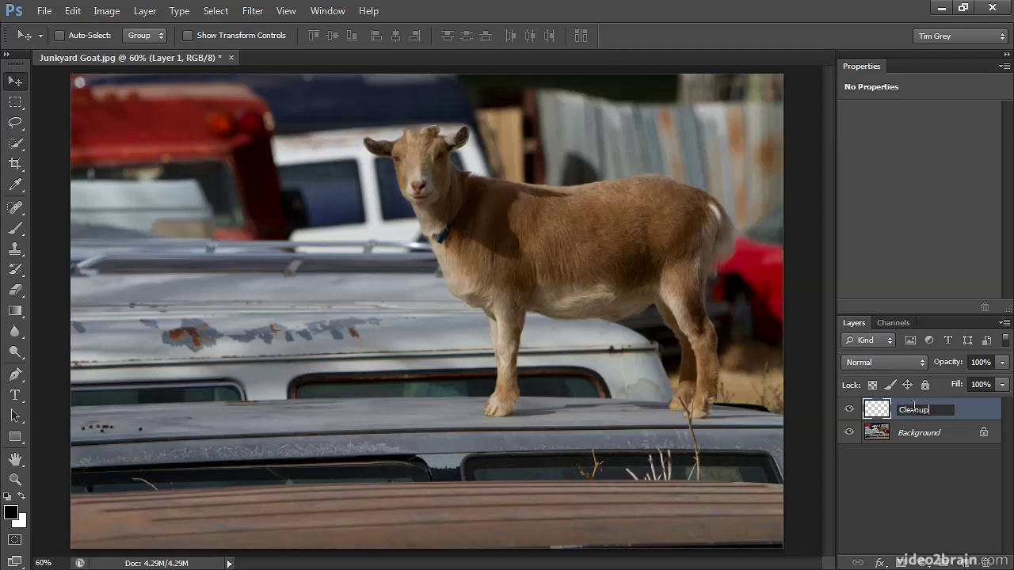
pyautogui.press('Return')
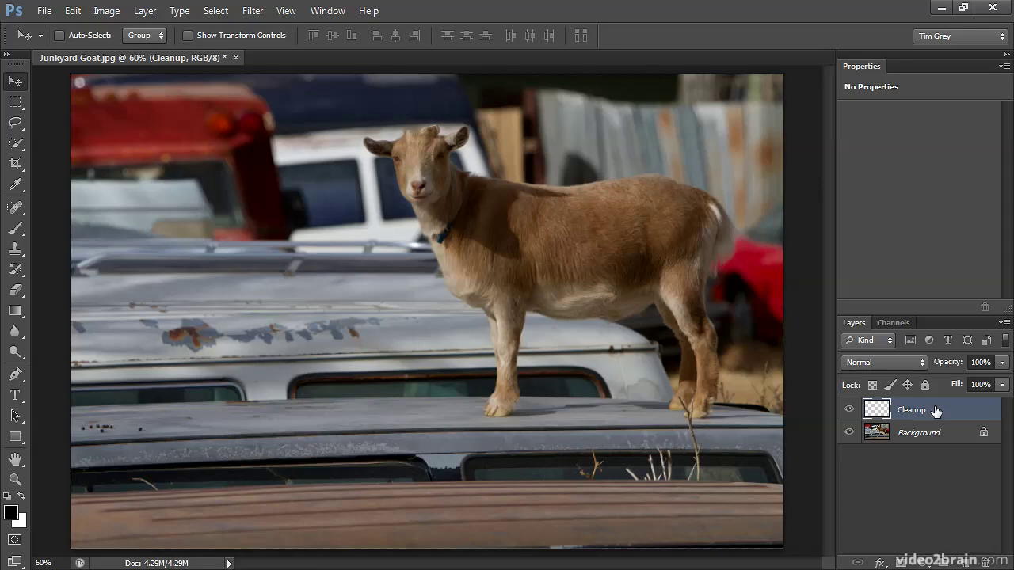
# - Try removing the clustered dark spots on the car roof with a size 10 Content-Aware Spot Healing Brush, then undo the healing
pyautogui.click(15, 209)
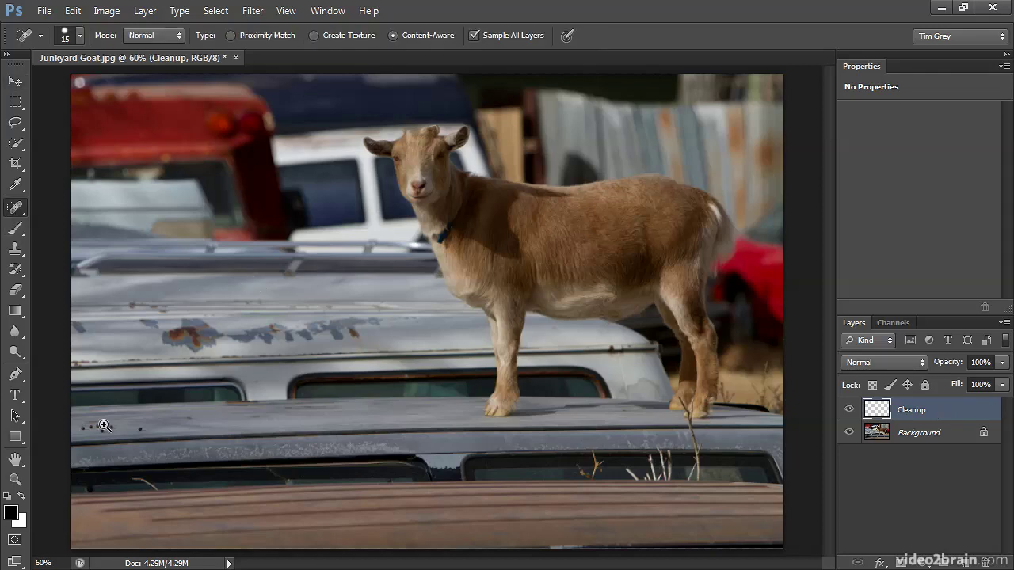
pyautogui.moveTo(92, 422)
pyautogui.mouseDown()
pyautogui.moveTo(188, 430)
pyautogui.moveTo(181, 455)
pyautogui.moveTo(49, 462)
pyautogui.mouseUp()
pyautogui.press('[')
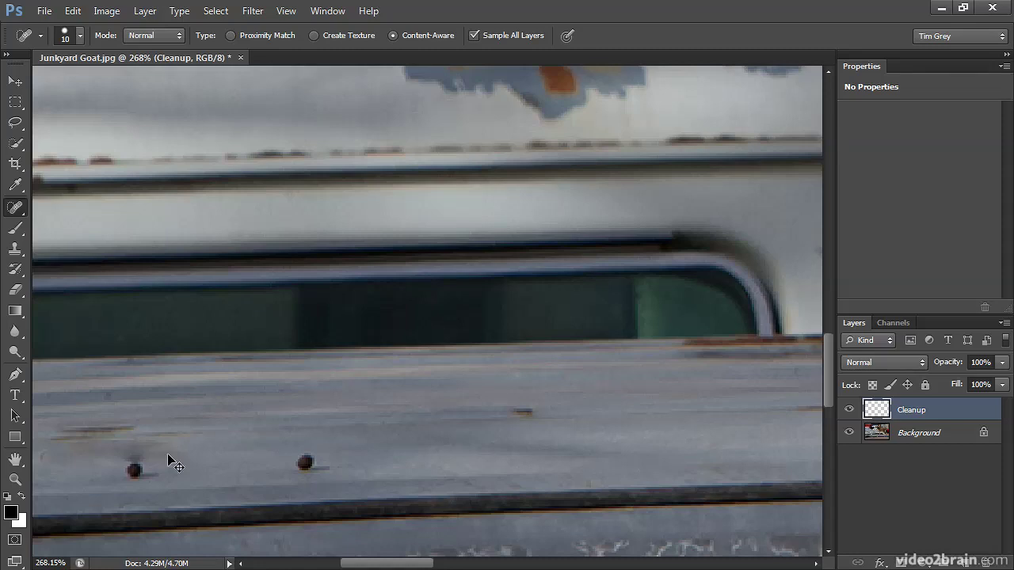
pyautogui.hotkey('ctrl', 'z')
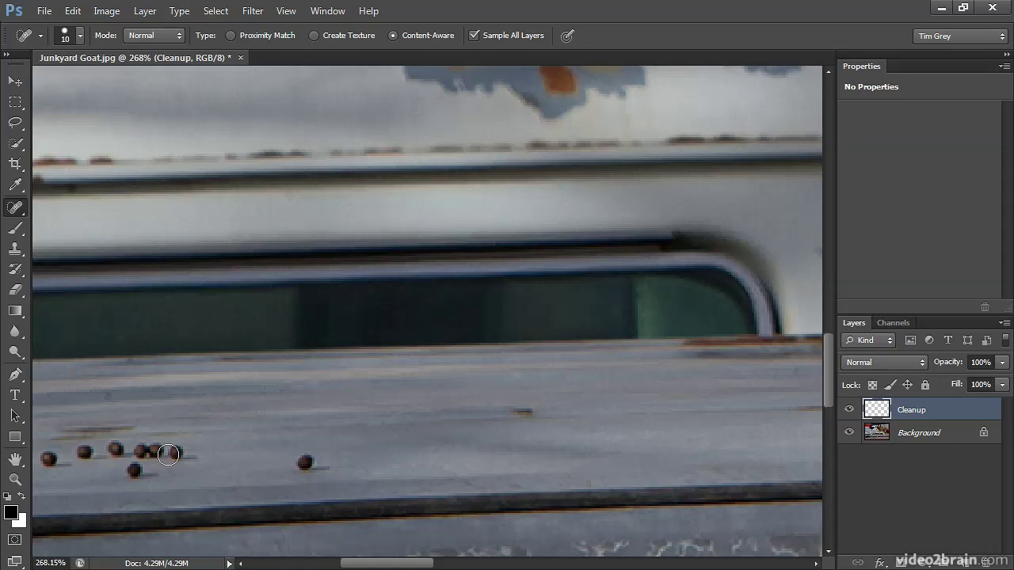
# - Clone clean roof metal over the tight row of dark spots in the cluster with the Clone Stamp sampling all layers
pyautogui.click(12, 254)
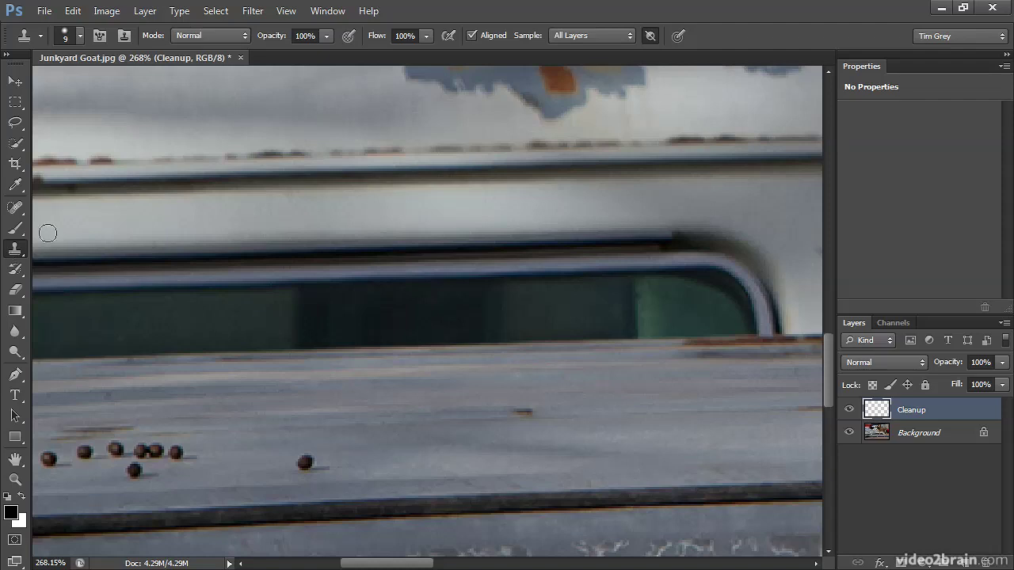
pyautogui.click(651, 38)
pyautogui.keyDown('alt'); pyautogui.click(254, 452); pyautogui.keyUp('alt')
pyautogui.click(196, 456)
pyautogui.moveTo(196, 456); pyautogui.dragTo(119, 450)
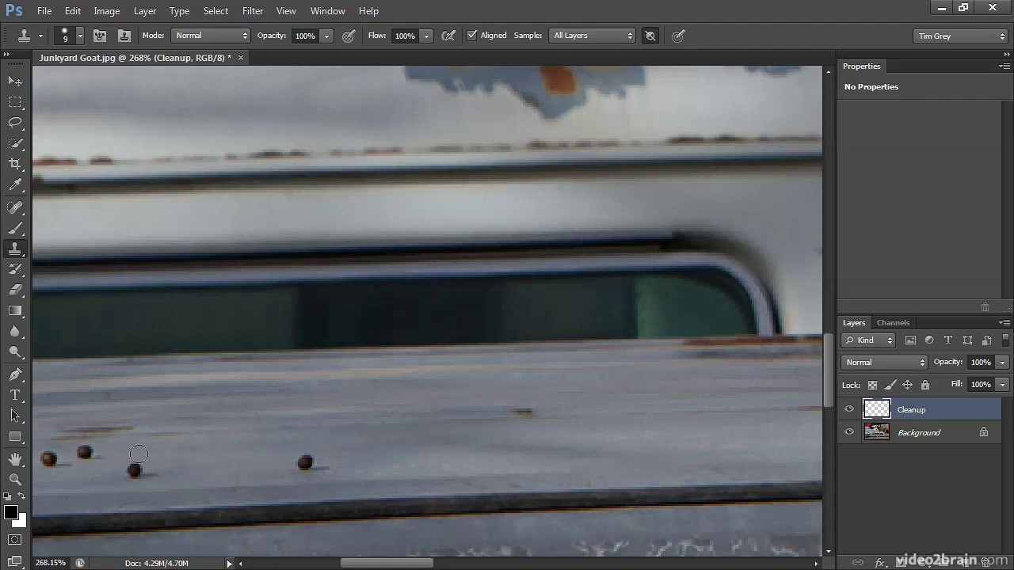
# - Clone nearby clean metal over the remaining dark spots on the car roof, including the isolated one
pyautogui.moveTo(84, 452)
pyautogui.mouseDown()
pyautogui.moveTo(100, 456)
pyautogui.moveTo(47, 459)
pyautogui.moveTo(155, 473)
pyautogui.mouseUp()
pyautogui.keyDown('alt'); pyautogui.click(99, 456); pyautogui.keyUp('alt')
pyautogui.keyDown('alt'); pyautogui.click(63, 458); pyautogui.keyUp('alt')
pyautogui.keyDown('alt'); pyautogui.click(105, 463); pyautogui.keyUp('alt')
pyautogui.keyDown('alt'); pyautogui.click(273, 454); pyautogui.keyUp('alt')
pyautogui.moveTo(302, 464)
pyautogui.mouseDown()
pyautogui.moveTo(328, 464)
pyautogui.moveTo(291, 470)
pyautogui.mouseUp()
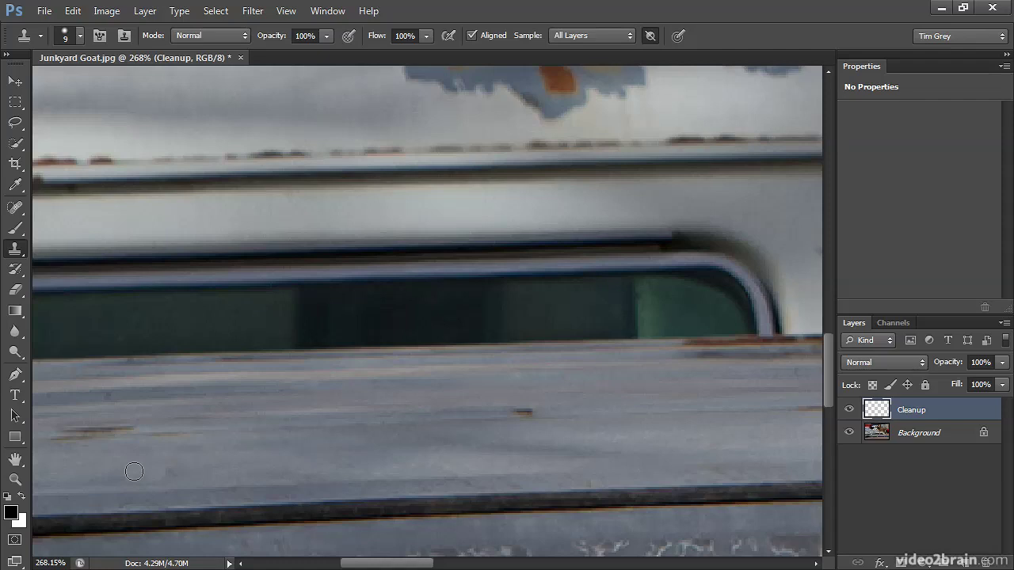
# - Blend the leftover cloning marks on the car roof with short Content-Aware Spot Healing Brush strokes
pyautogui.click(16, 209)
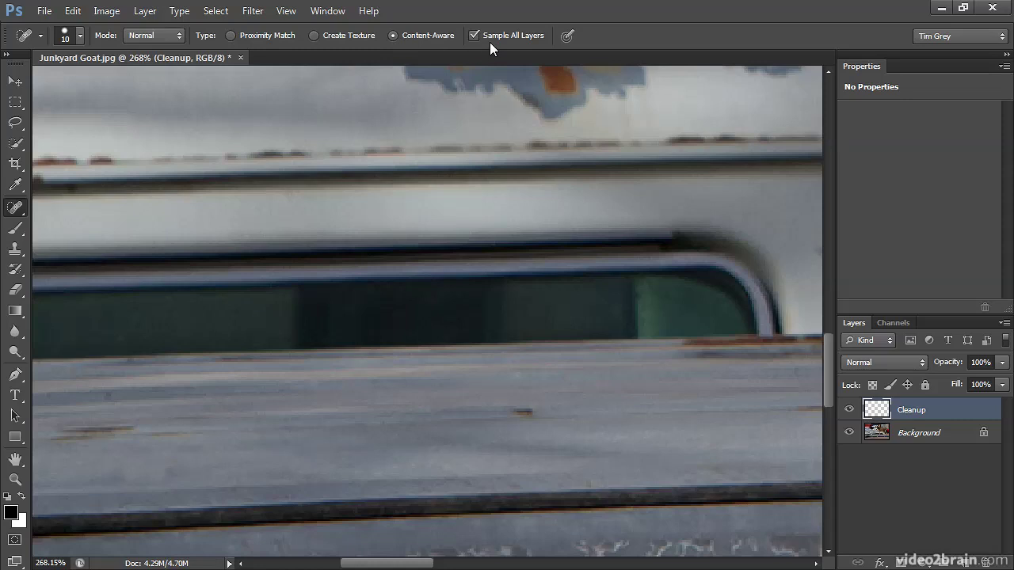
pyautogui.click(172, 474)
pyautogui.moveTo(171, 474); pyautogui.dragTo(163, 473)
pyautogui.moveTo(100, 478)
pyautogui.mouseDown()
pyautogui.moveTo(180, 477)
pyautogui.moveTo(108, 476)
pyautogui.mouseUp()
# - Compare the photo with the Cleanup layer hidden and shown, both close up and with the whole image in view
pyautogui.click(850, 410)
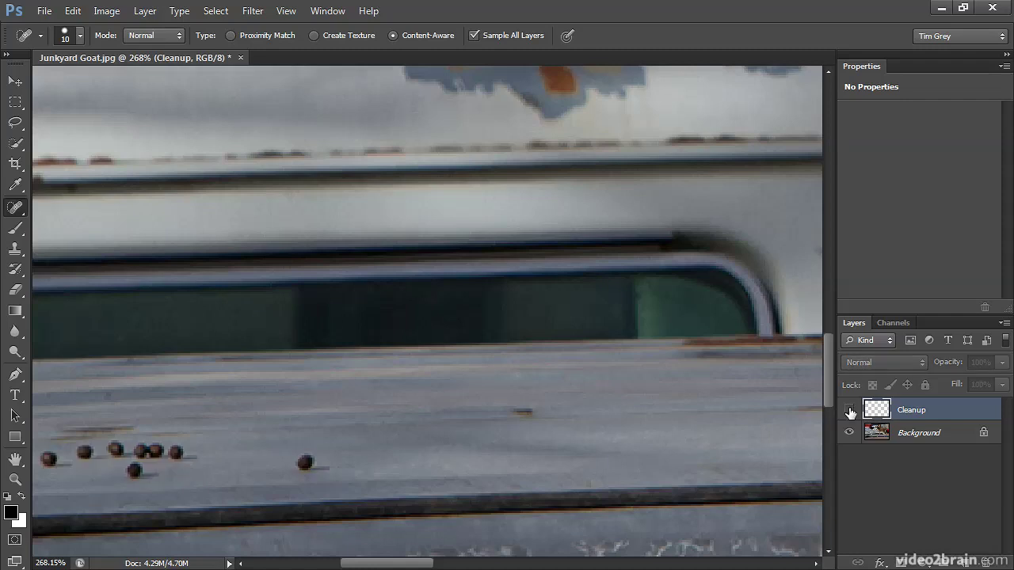
pyautogui.click(849, 410)
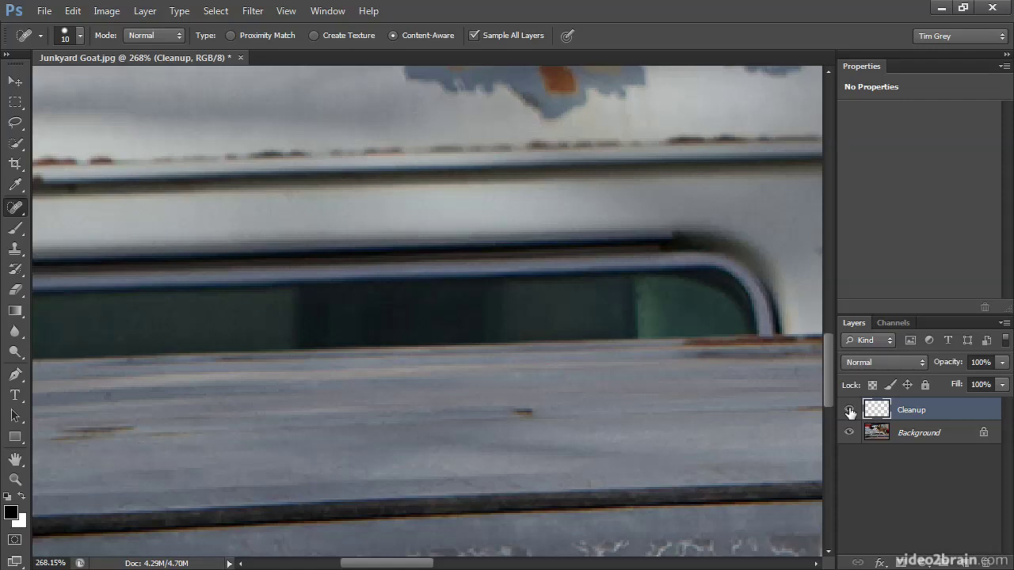
pyautogui.hotkey('ctrl', '0')
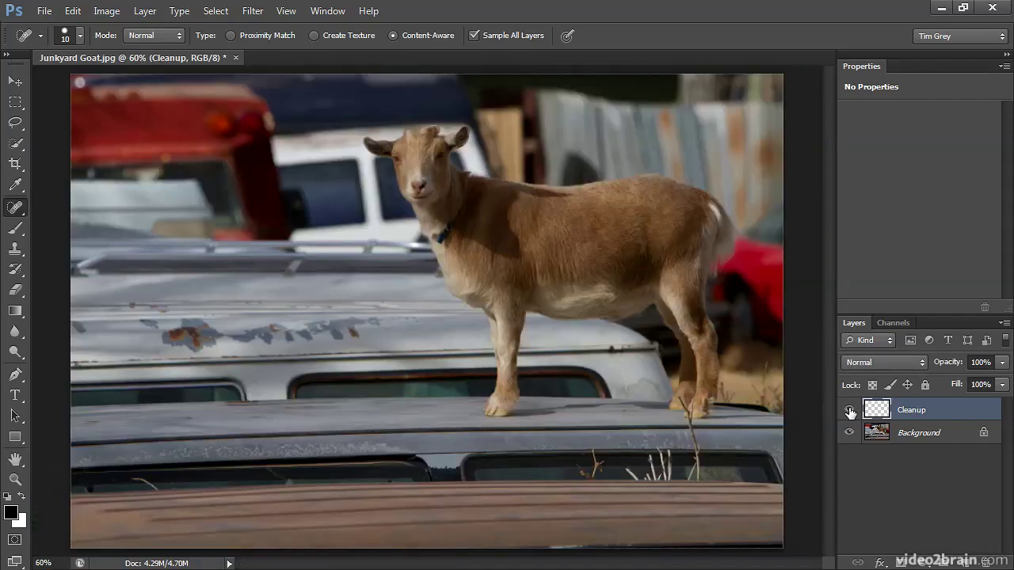
pyautogui.click(850, 410)
pyautogui.click(850, 411)
pyautogui.click(850, 411)
pyautogui.click(849, 410)
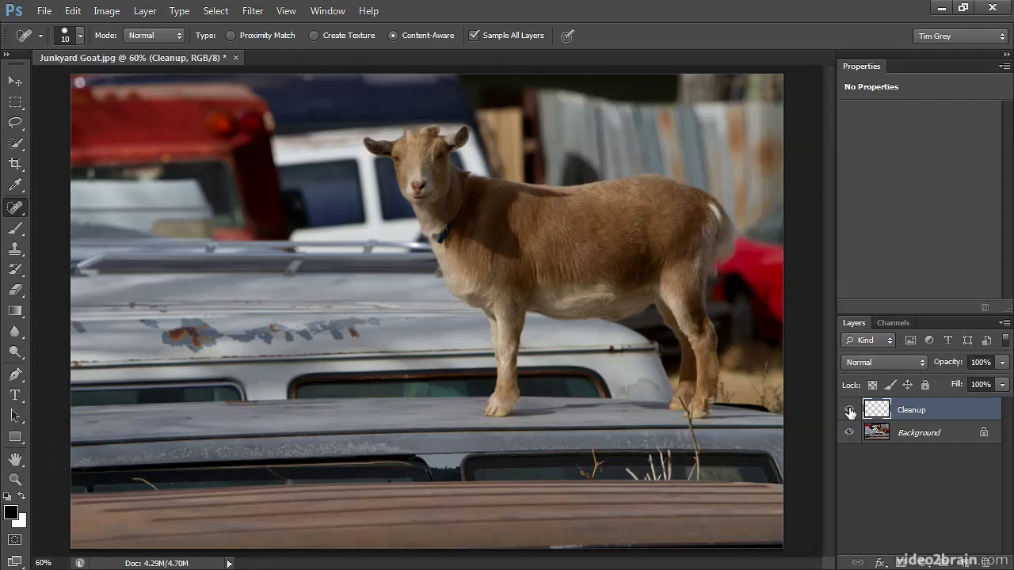